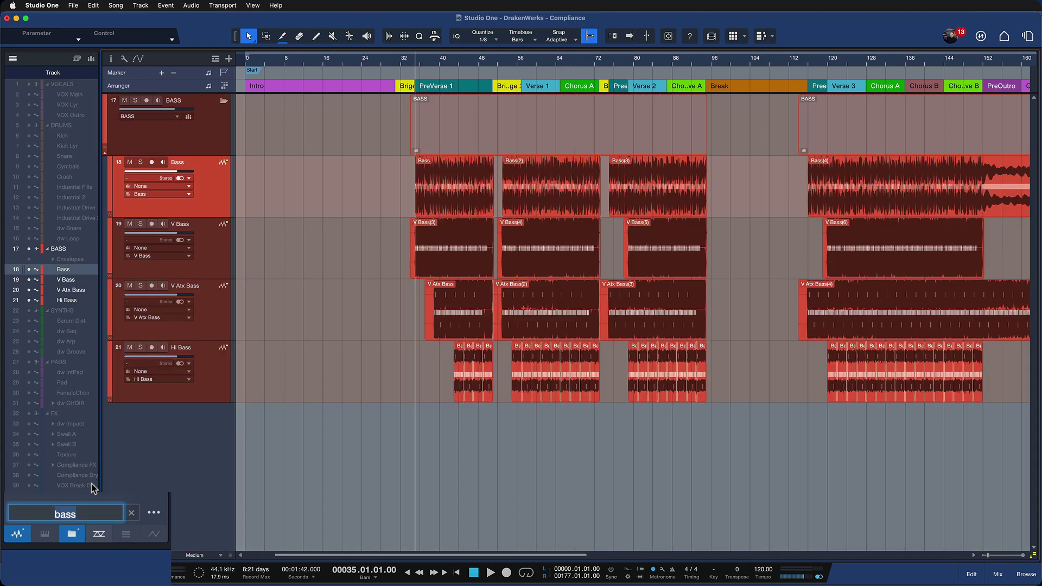
# - Filter the track list by "vocals" and clear the filter
pyautogui.press('Return')
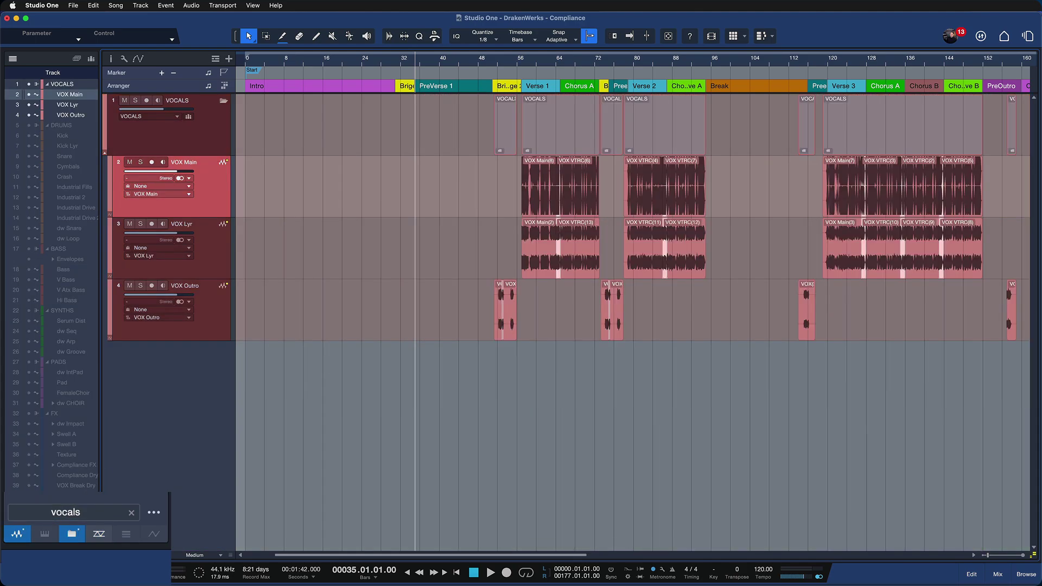
pyautogui.click(130, 512)
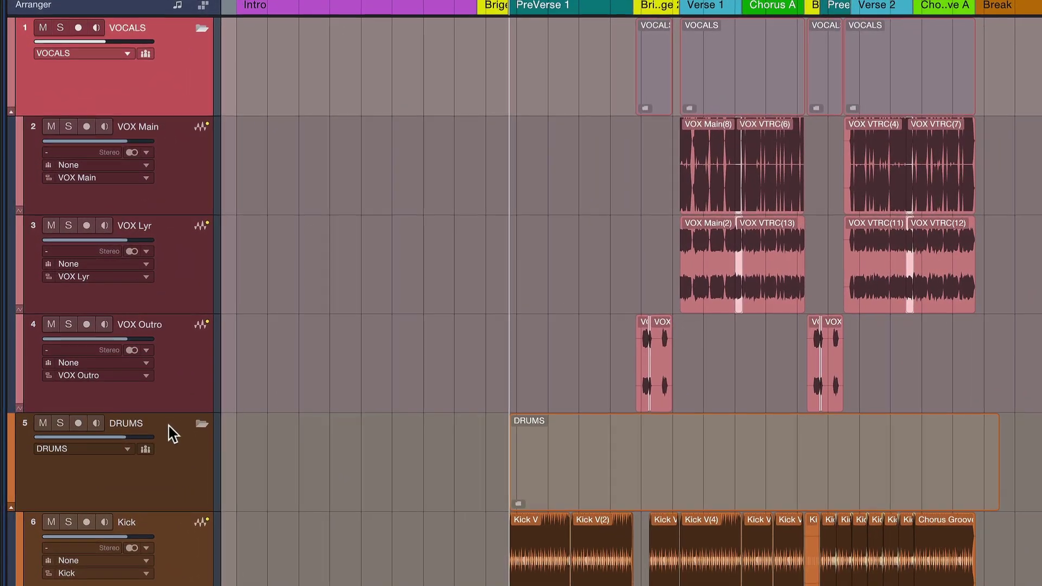
# - Look through the arrangement from the vocal, drum and bass tracks down to the SYNTHS folder track and select it
pyautogui.scroll(-10, 313, 350)
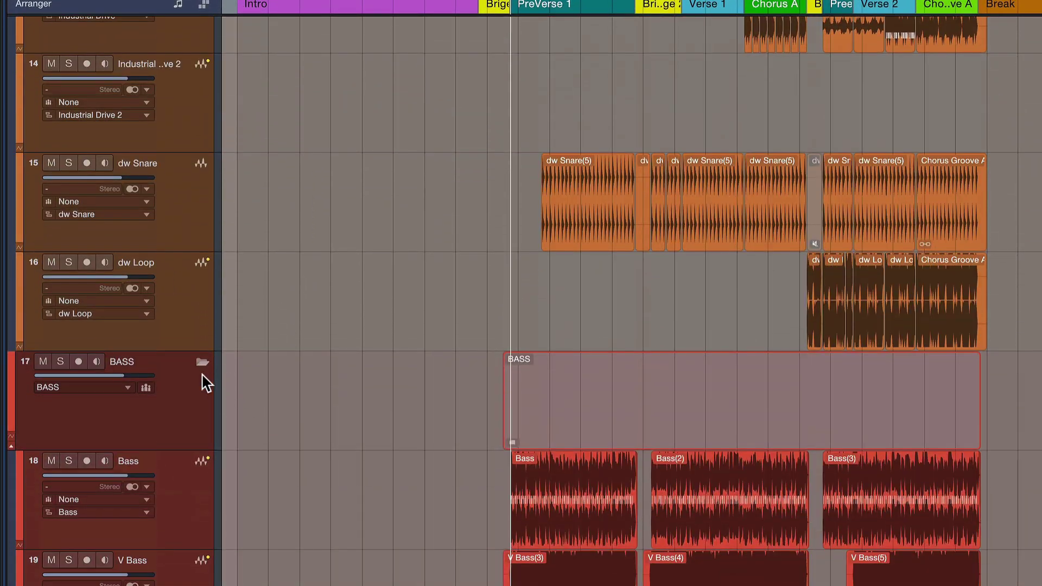
pyautogui.click(203, 380)
pyautogui.scroll(-2, 244, 377)
pyautogui.scroll(-3, 287, 373)
pyautogui.click(246, 366)
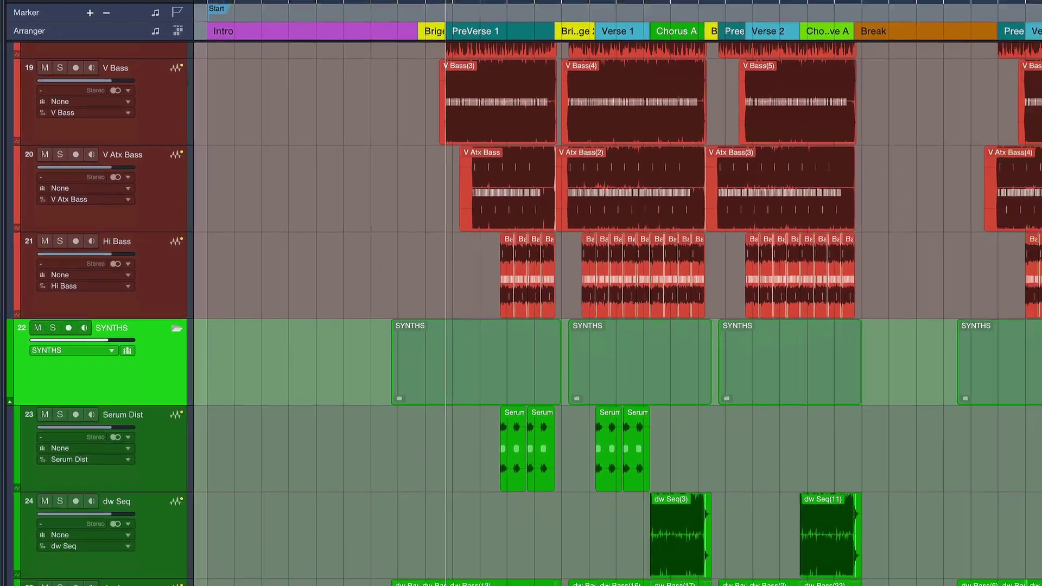
# - Search the keyboard shortcuts for "filter", check the key assigned to Filter Tracks, and leave the preferences
pyautogui.click(42, 3)
pyautogui.click(60, 43)
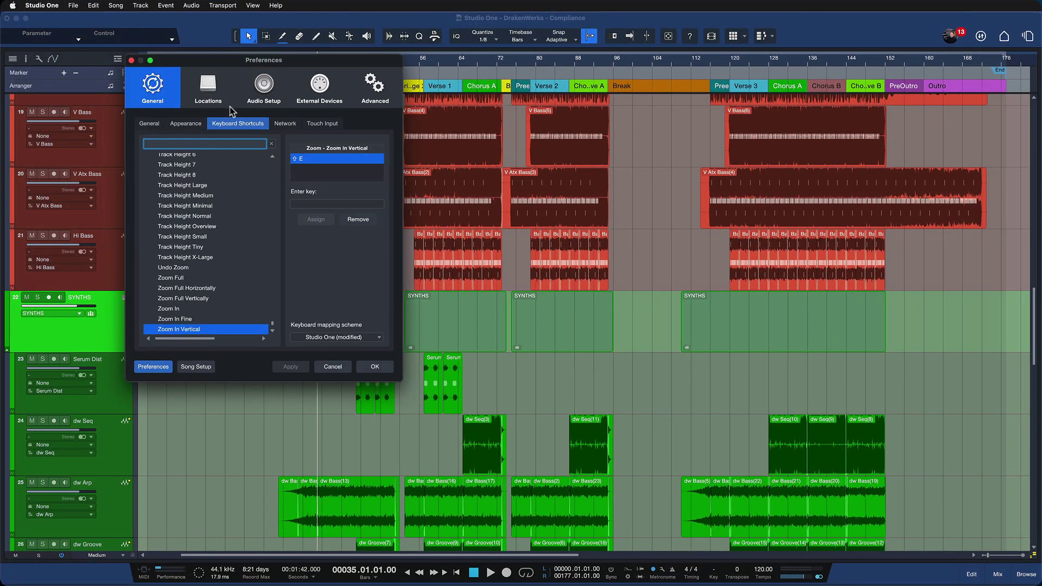
pyautogui.write('filter')
pyautogui.click(203, 170)
pyautogui.click(207, 182)
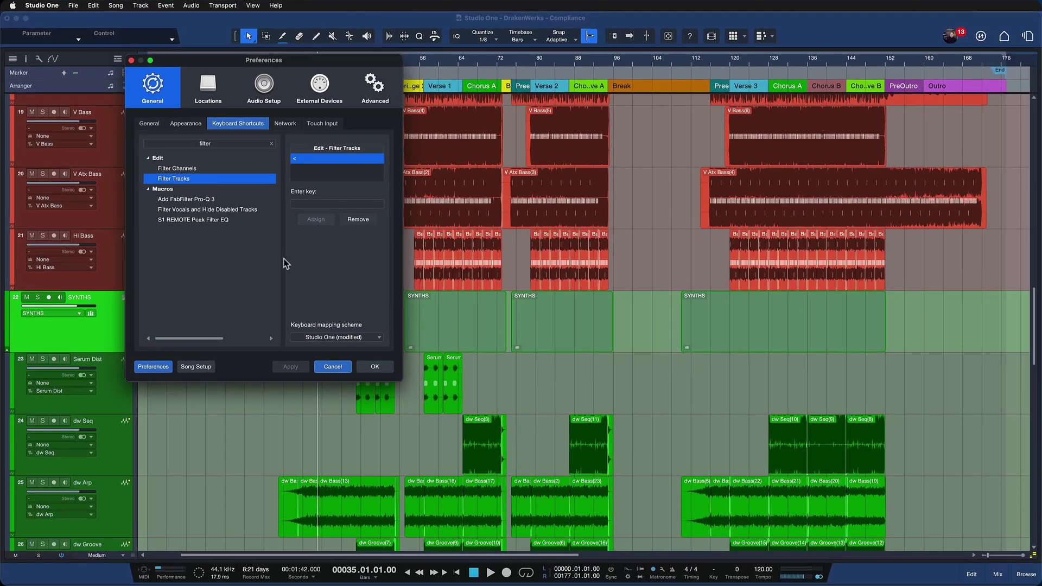
pyautogui.click(513, 550)
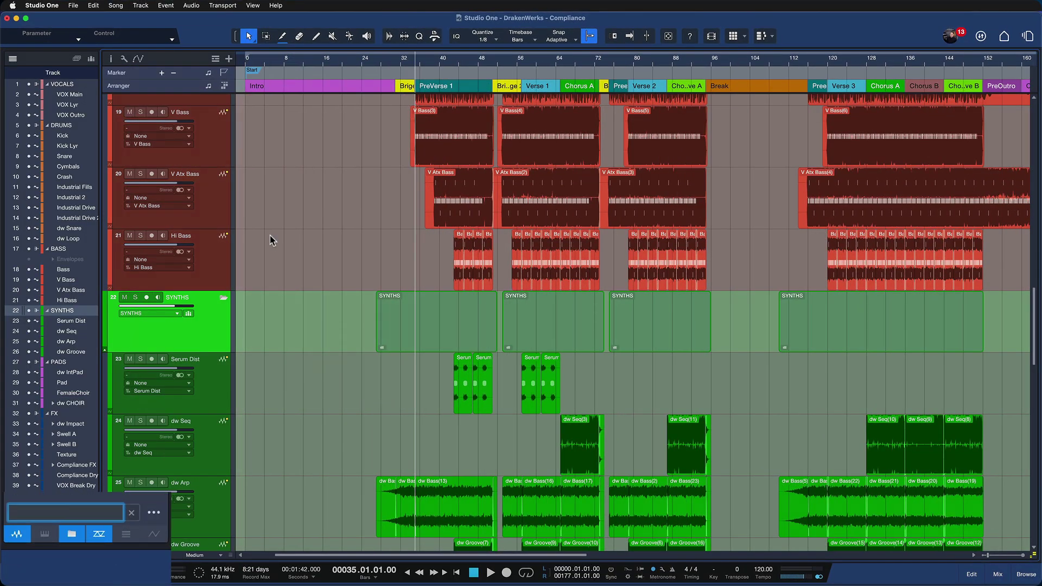
# - Use Filter Tracks to isolate the "bass" tracks and then the "vocals" tracks, and restore the full track list
pyautogui.press('Return')
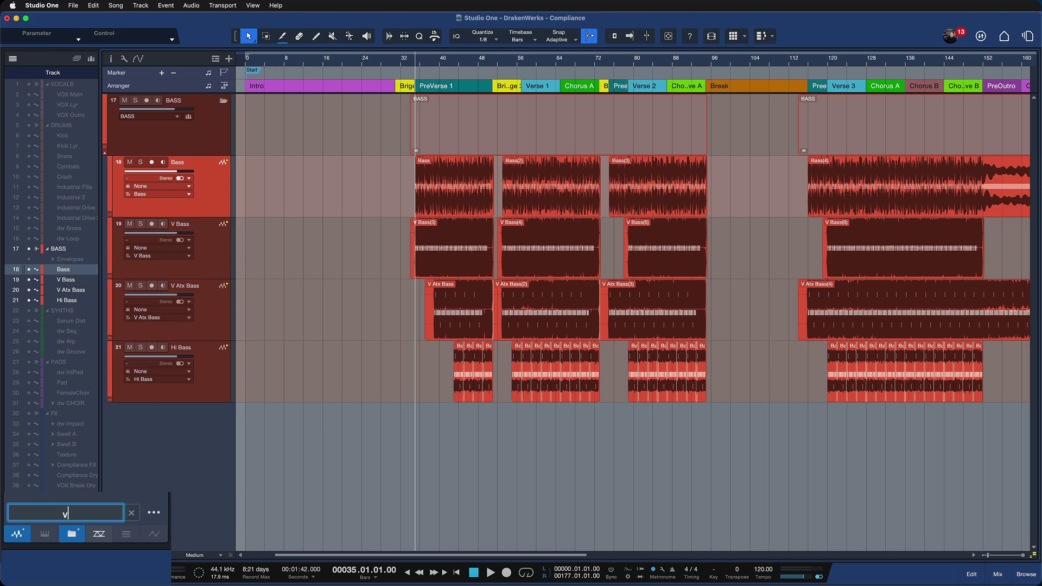
pyautogui.press('Return')
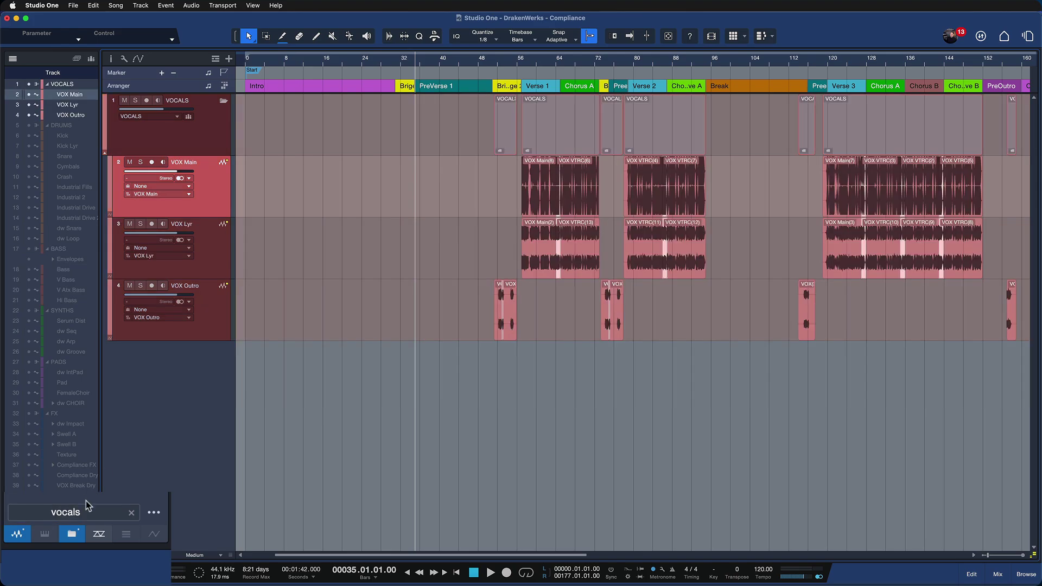
pyautogui.click(77, 542)
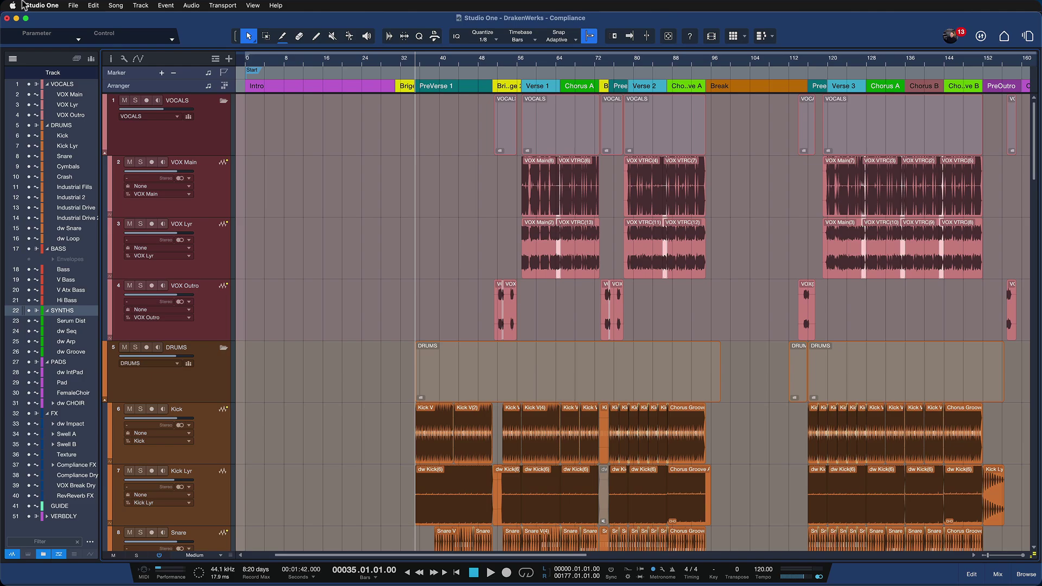
# - Open the Macro Organizer and create a new macro
pyautogui.click(29, 6)
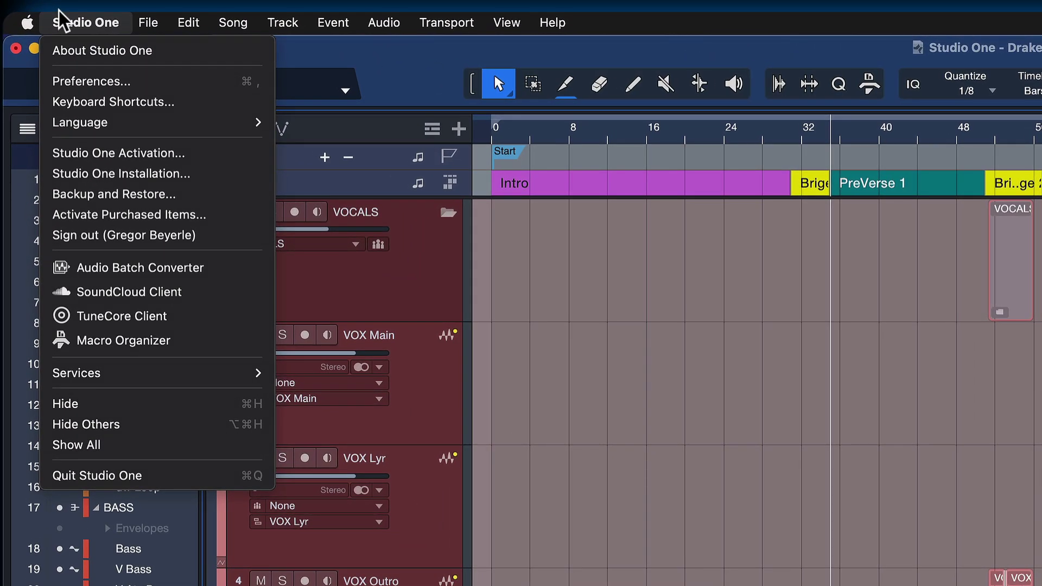
pyautogui.click(139, 341)
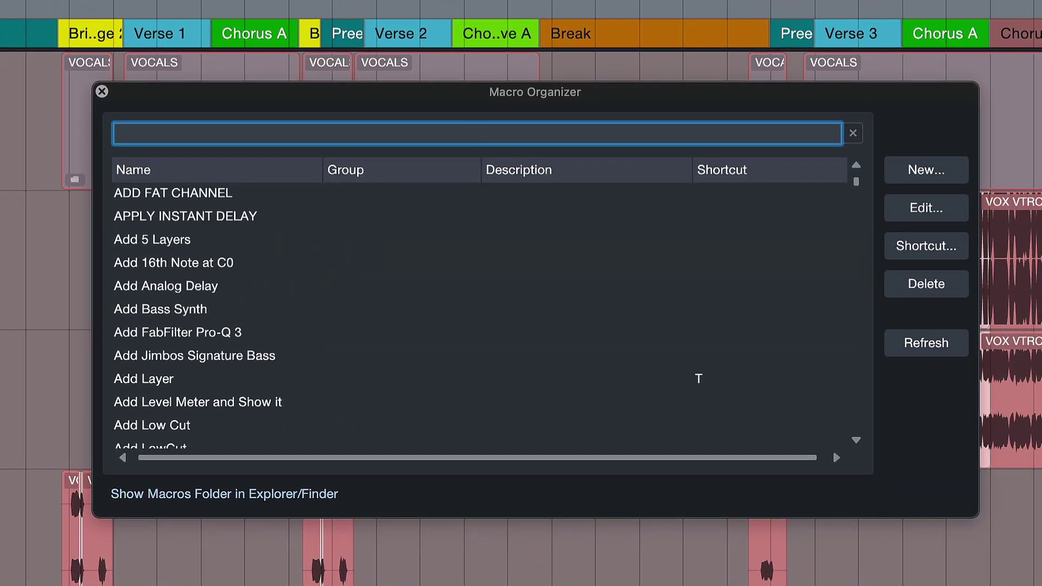
pyautogui.click(930, 177)
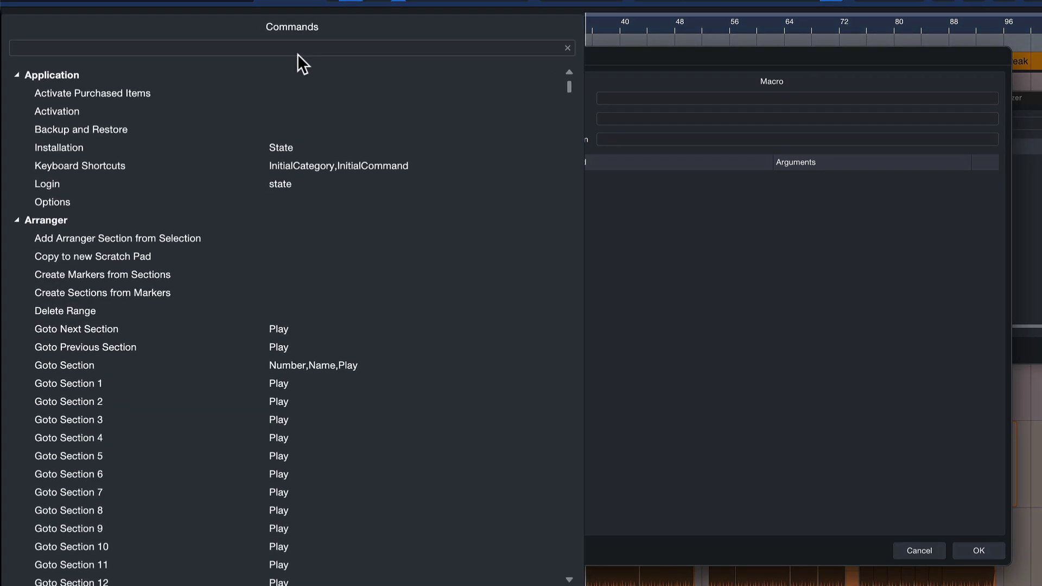
# - Examine the available macro commands and the arguments they accept, from the Application and Arranger groups through the audio commands
pyautogui.click(308, 48)
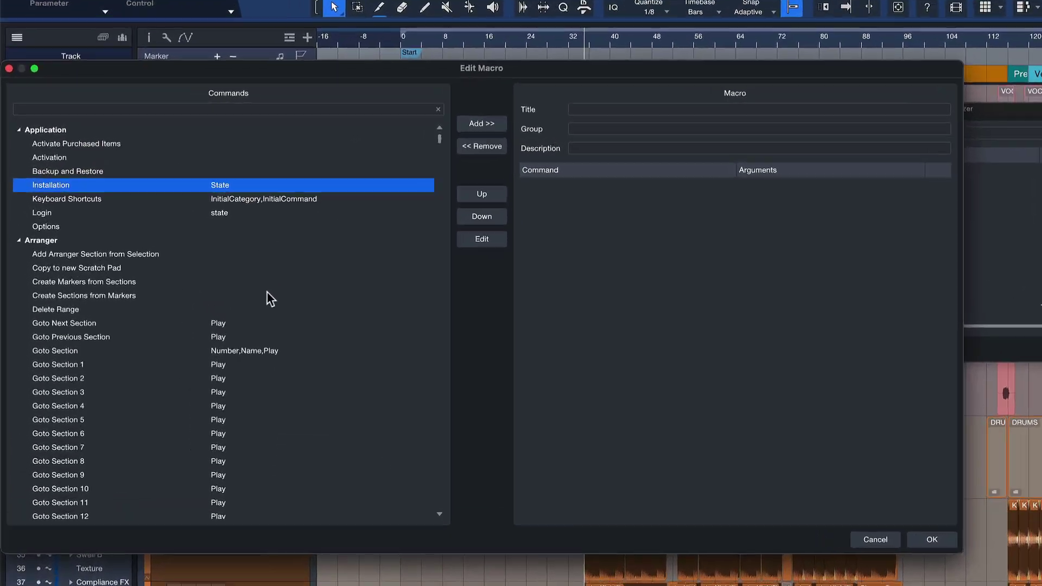
pyautogui.click(177, 271)
pyautogui.scroll(-3, 172, 279)
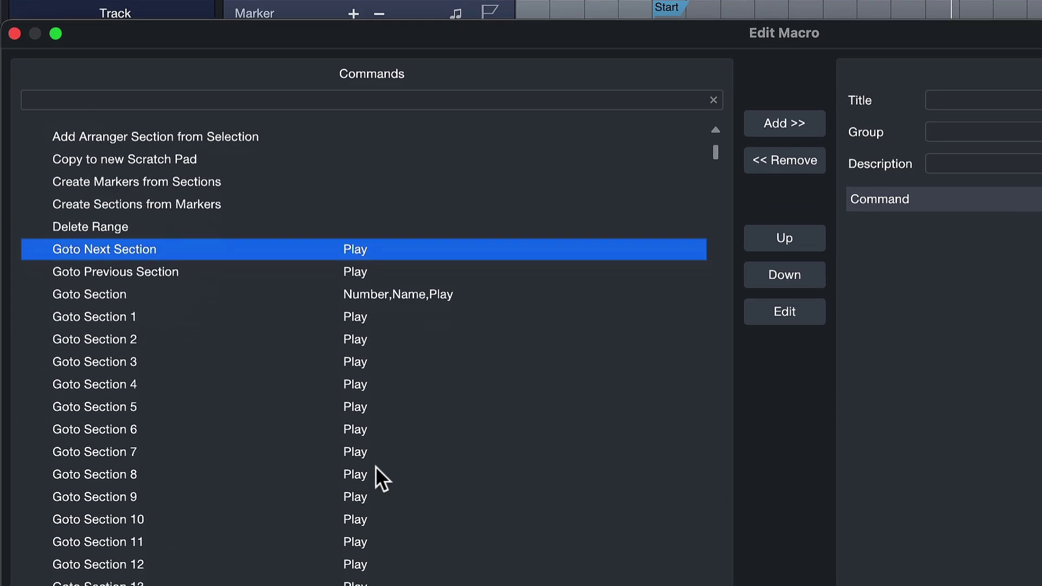
pyautogui.scroll(-10, 375, 466)
pyautogui.click(373, 471)
pyautogui.click(377, 537)
pyautogui.click(369, 471)
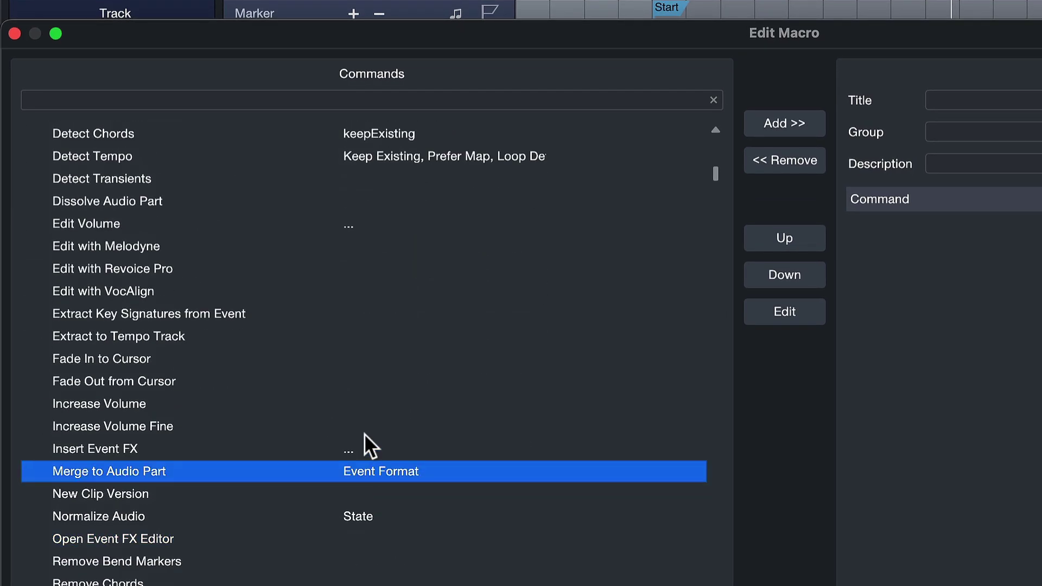
pyautogui.click(364, 401)
pyautogui.click(387, 206)
pyautogui.click(370, 223)
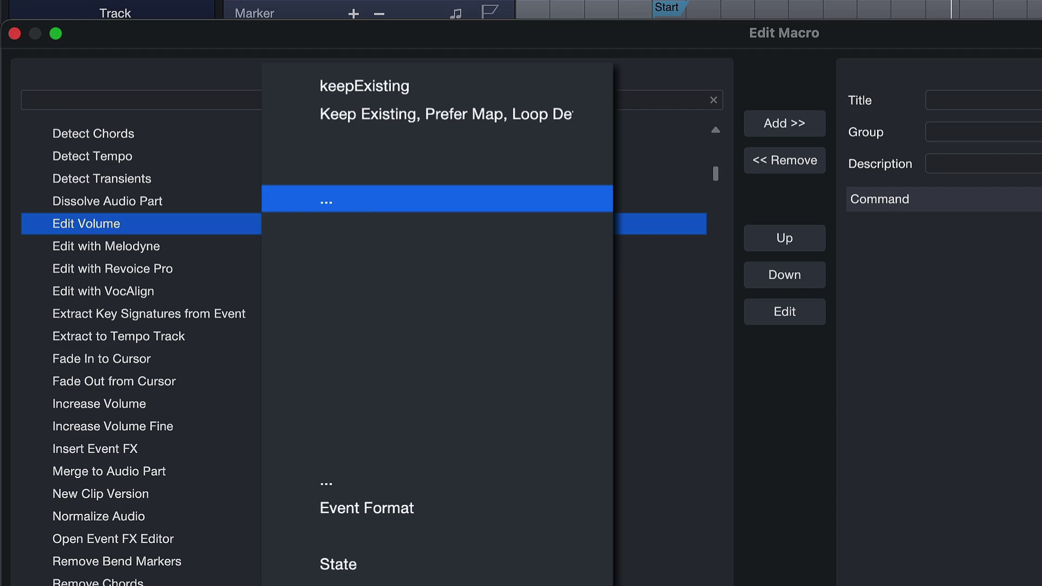
# - Find the Filter Tracks command by searching for "filter" and add it to the macro
pyautogui.click(447, 97)
pyautogui.write('filter')
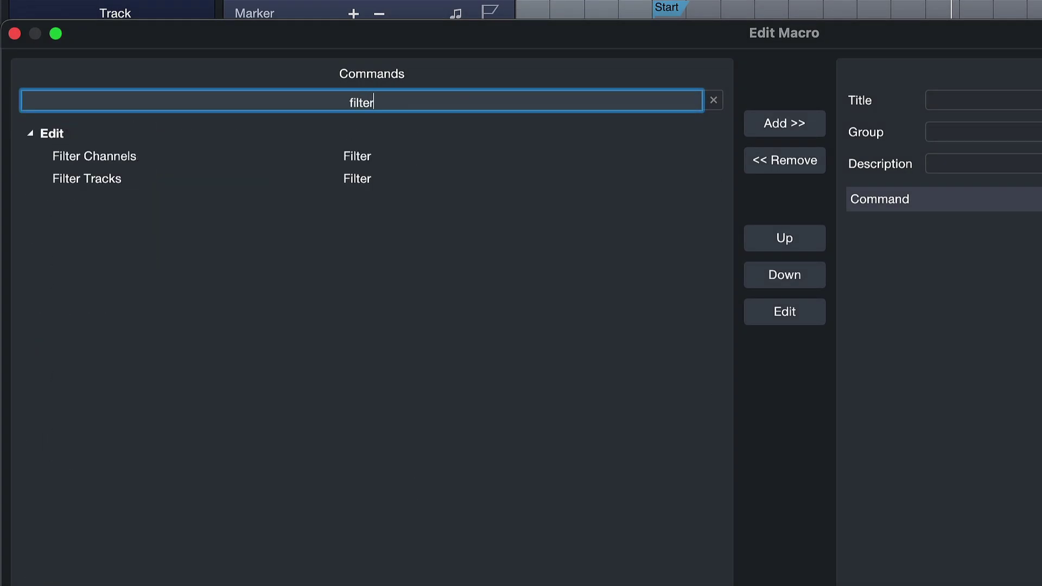
pyautogui.click(373, 169)
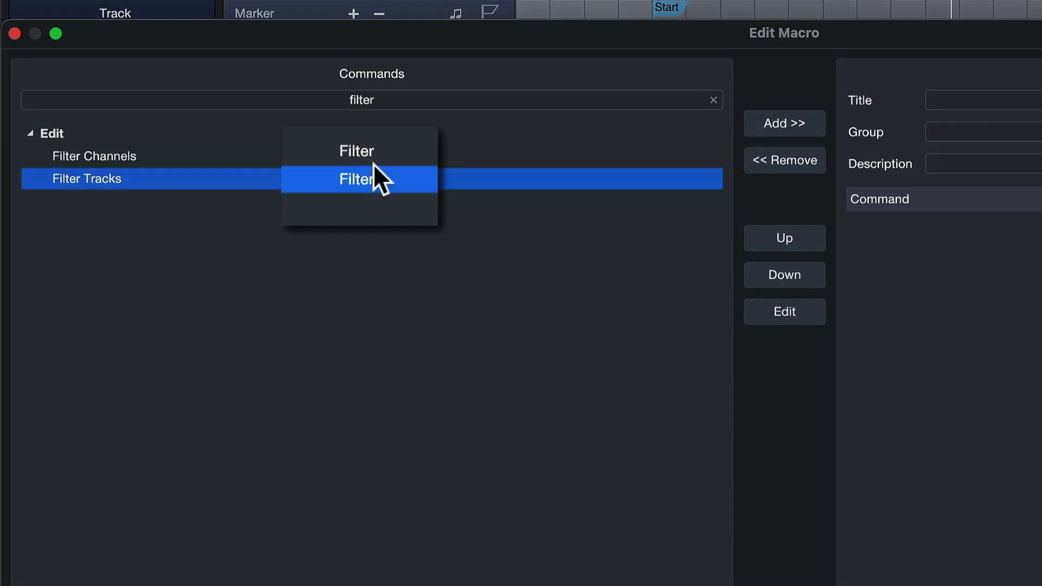
pyautogui.doubleClick(309, 183)
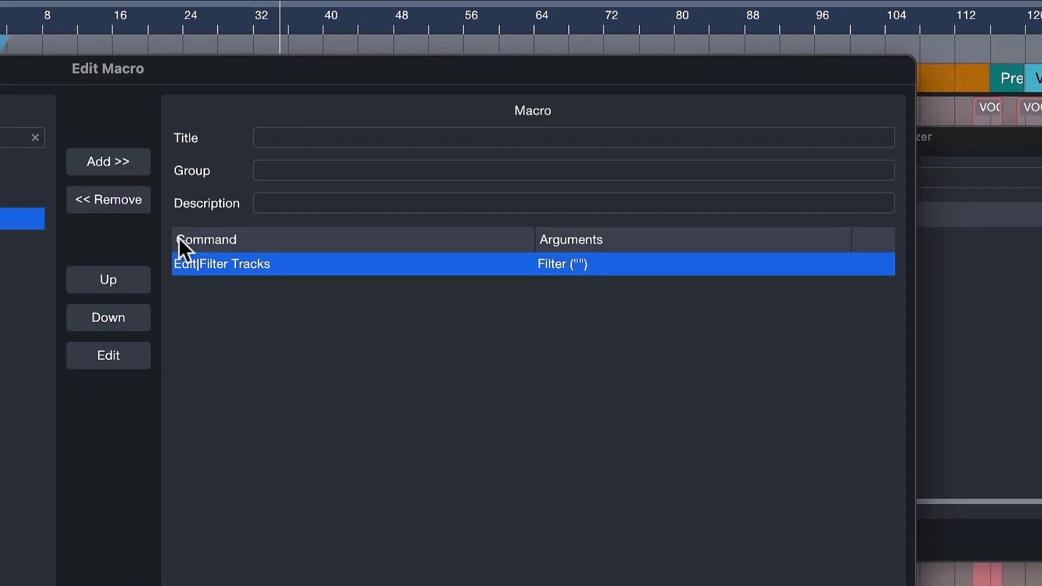
# - Set the Filter argument of the macro's Filter Tracks command to "Bass"
pyautogui.doubleClick(270, 264)
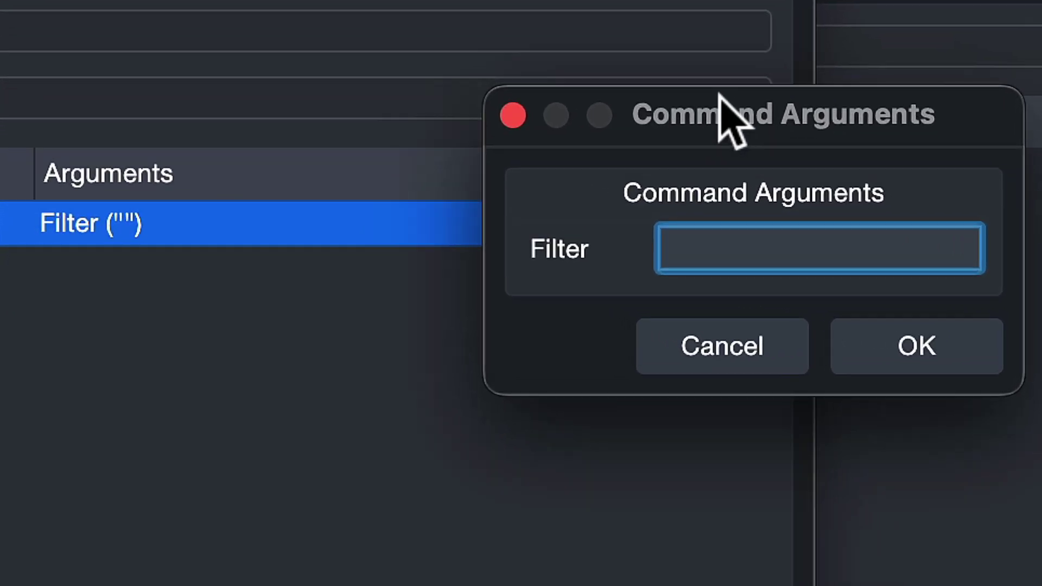
pyautogui.write('Bass')
pyautogui.press('Return')
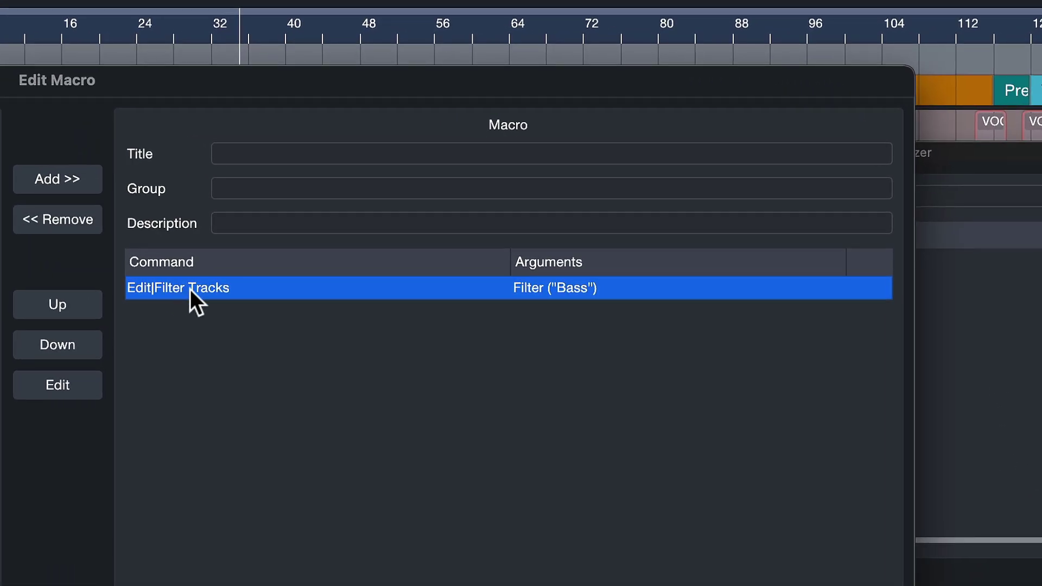
pyautogui.doubleClick(545, 285)
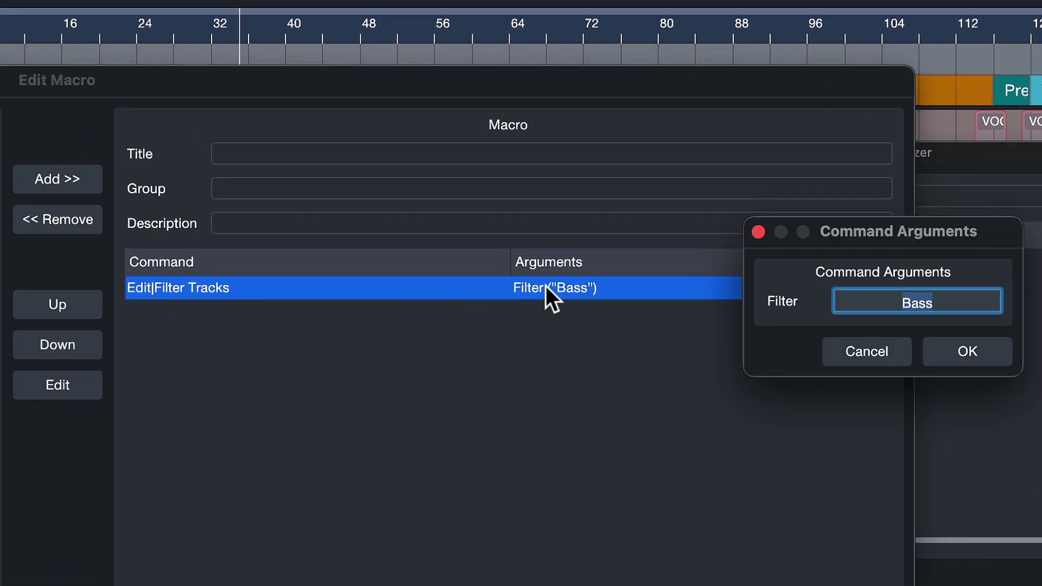
pyautogui.click(756, 229)
# - Title the macro "Show only Bass Tracks" and save it
pyautogui.click(593, 154)
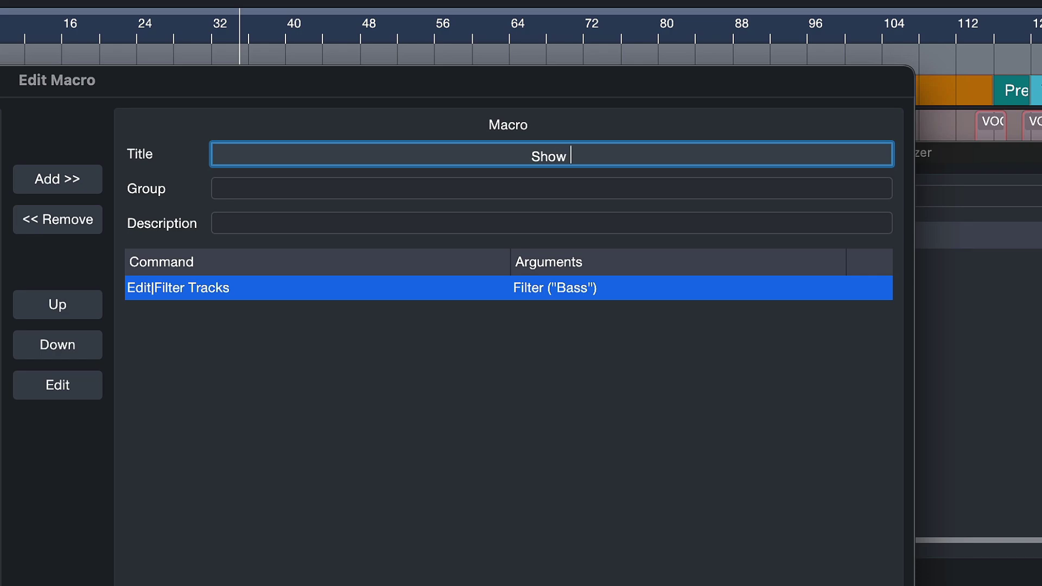
pyautogui.write('Show only Bass Tracks')
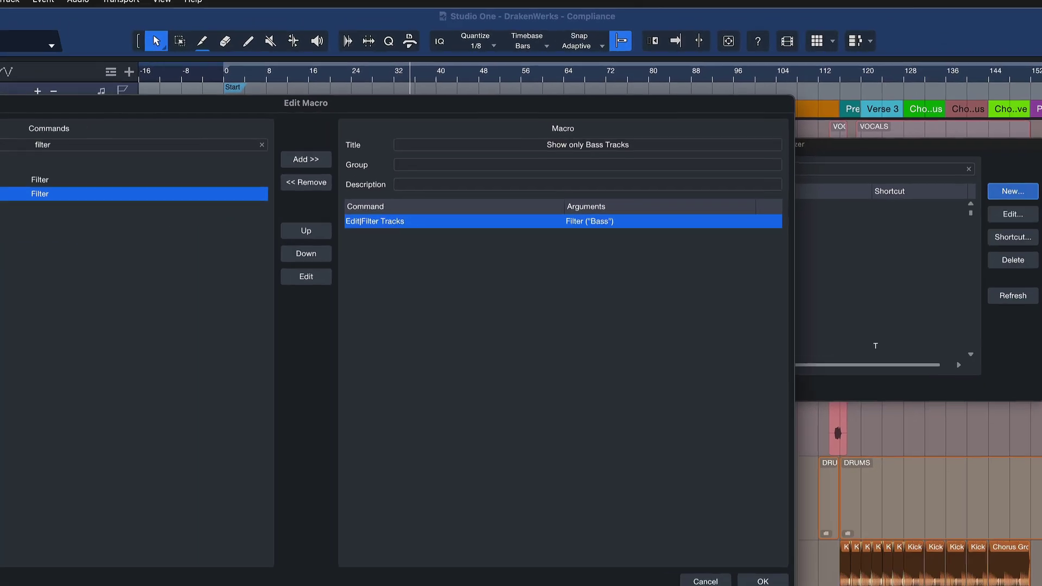
pyautogui.press('Return')
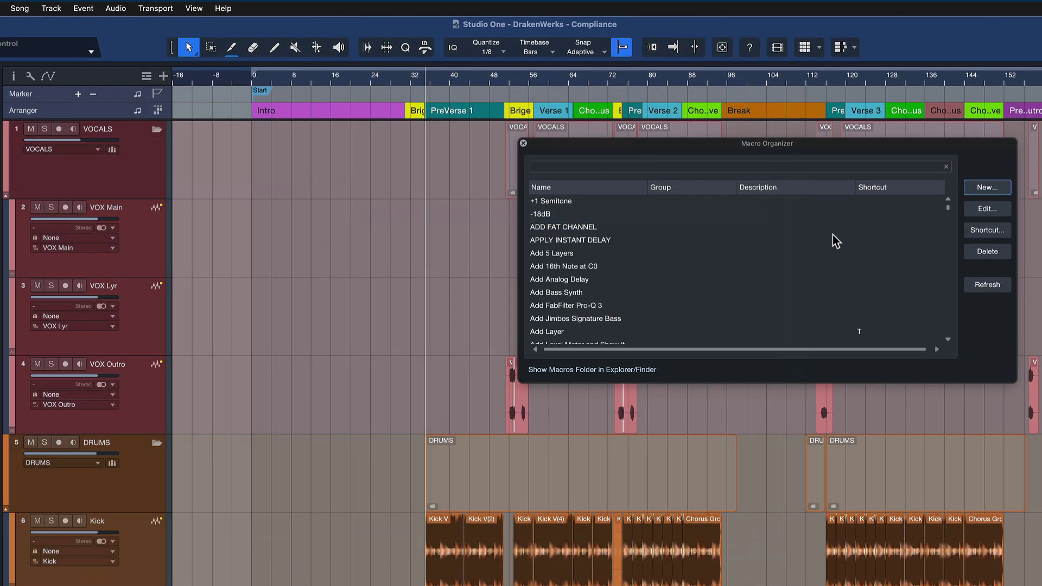
# - Find the Show only Bass Tracks macro in the keyboard shortcut settings, and close both dialogs without assigning a key
pyautogui.click(985, 231)
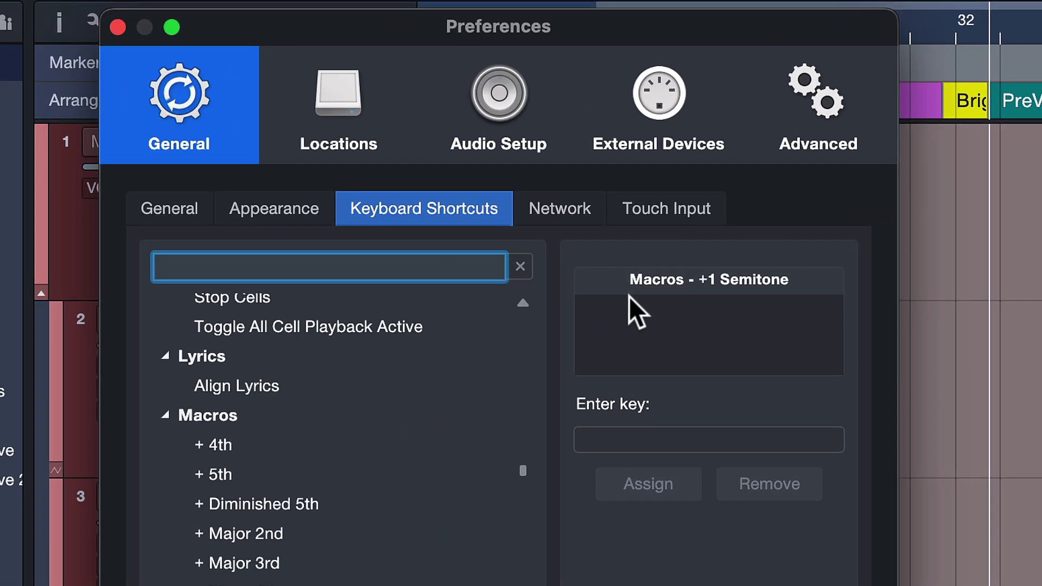
pyautogui.write('show only')
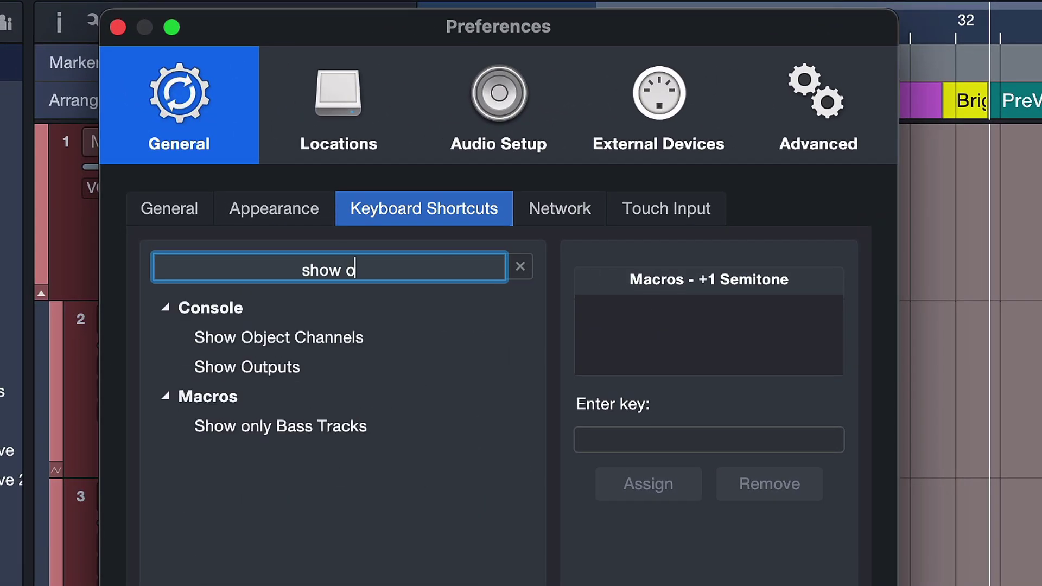
pyautogui.click(398, 337)
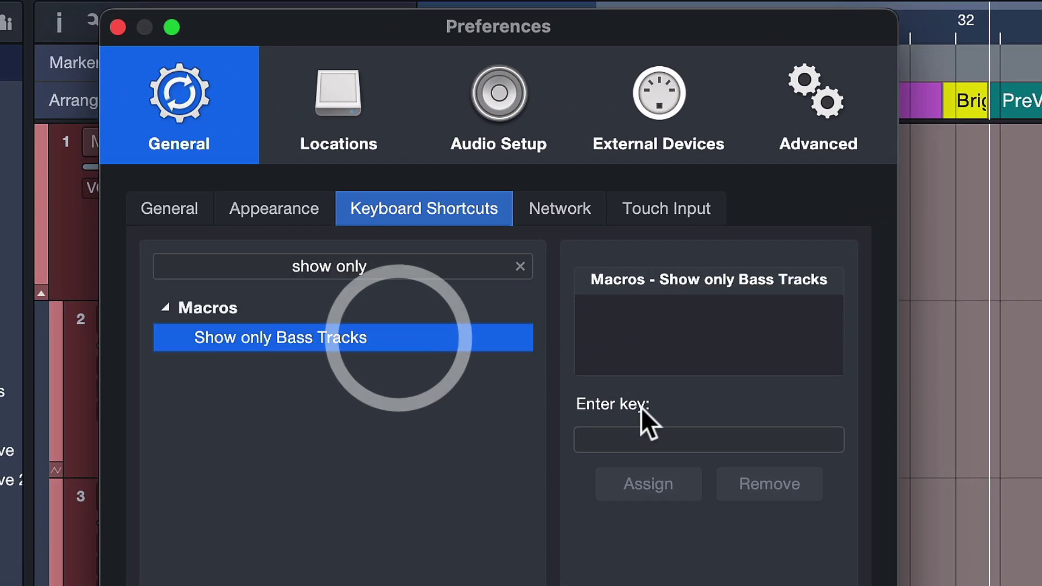
pyautogui.click(659, 444)
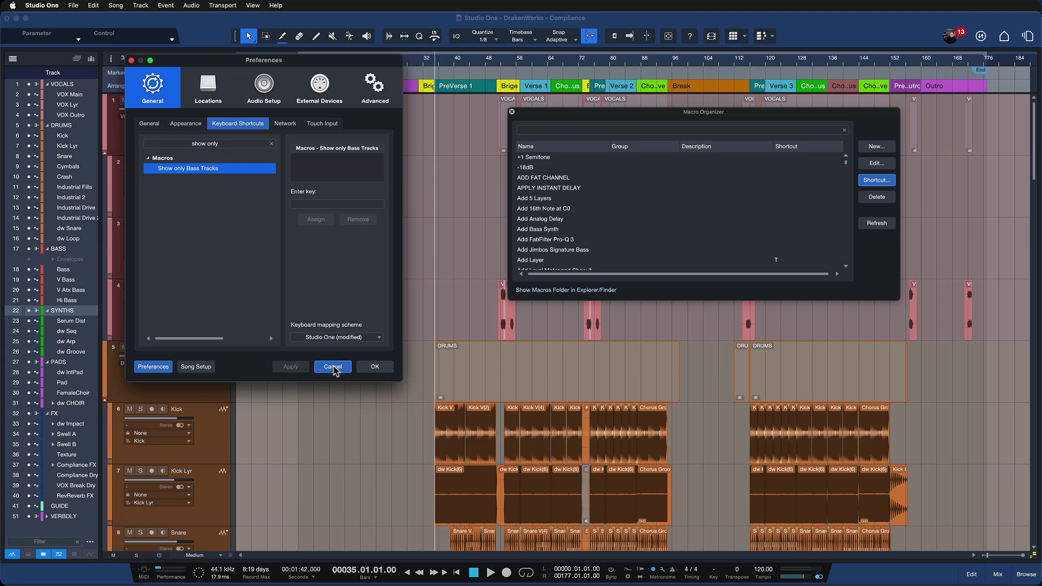
pyautogui.click(510, 113)
pyautogui.click(513, 112)
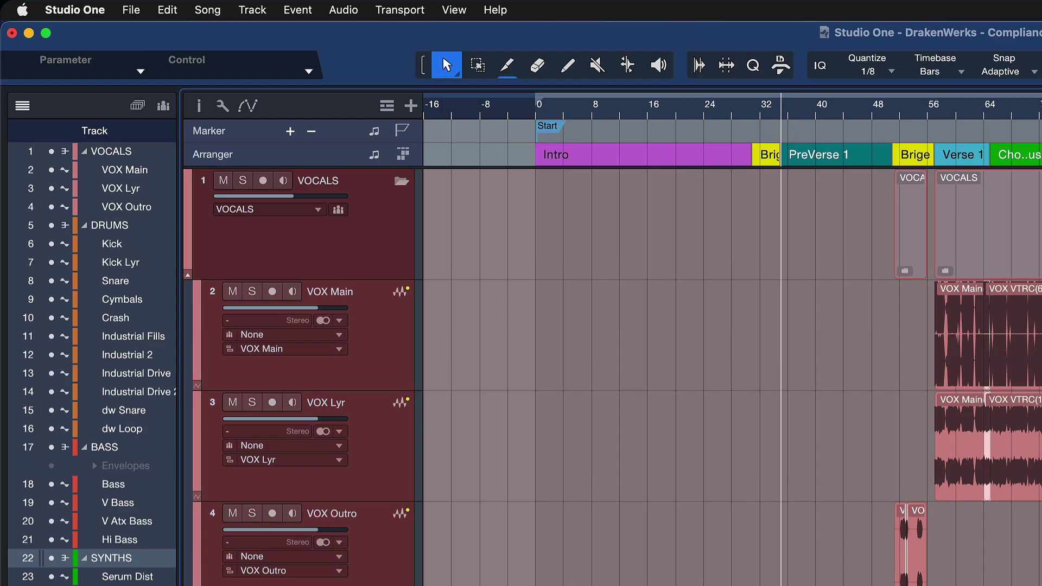
# - Open the control mapping window of the ATOM SQ device
pyautogui.moveTo(1041, 22)
pyautogui.mouseDown()
pyautogui.moveTo(996, 9)
pyautogui.moveTo(920, 25)
pyautogui.moveTo(1041, 14)
pyautogui.mouseUp()
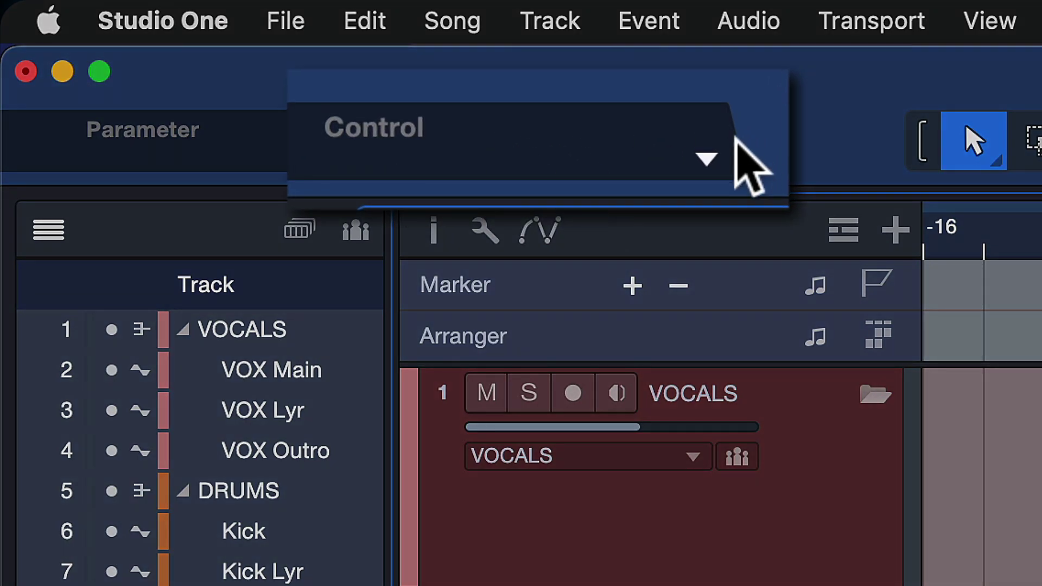
pyautogui.click(672, 157)
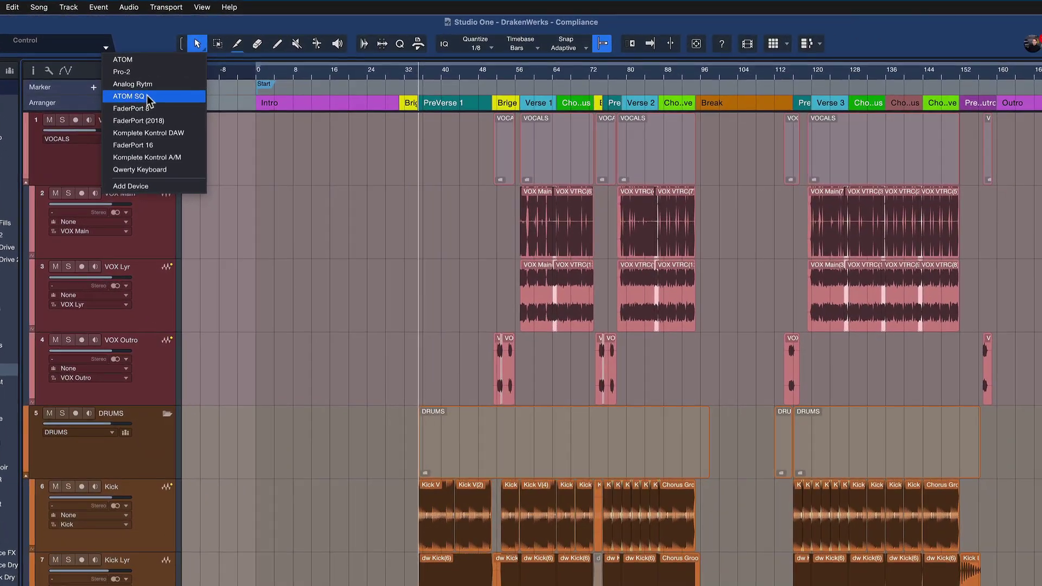
pyautogui.click(147, 98)
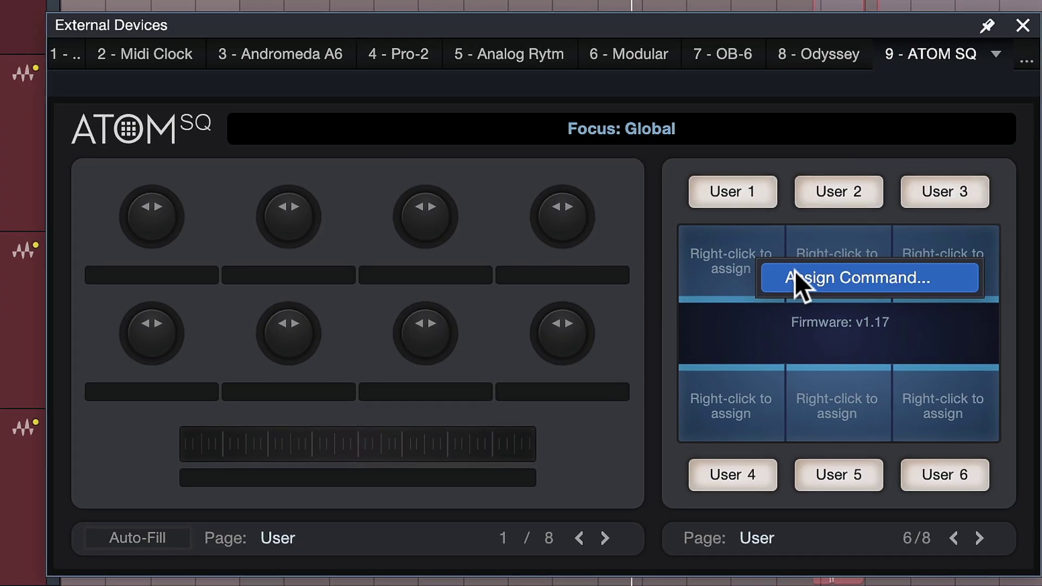
# - Assign the Show only Bass Tracks macro to the User 1 button of the ATOM SQ
pyautogui.click(796, 277)
pyautogui.write('show')
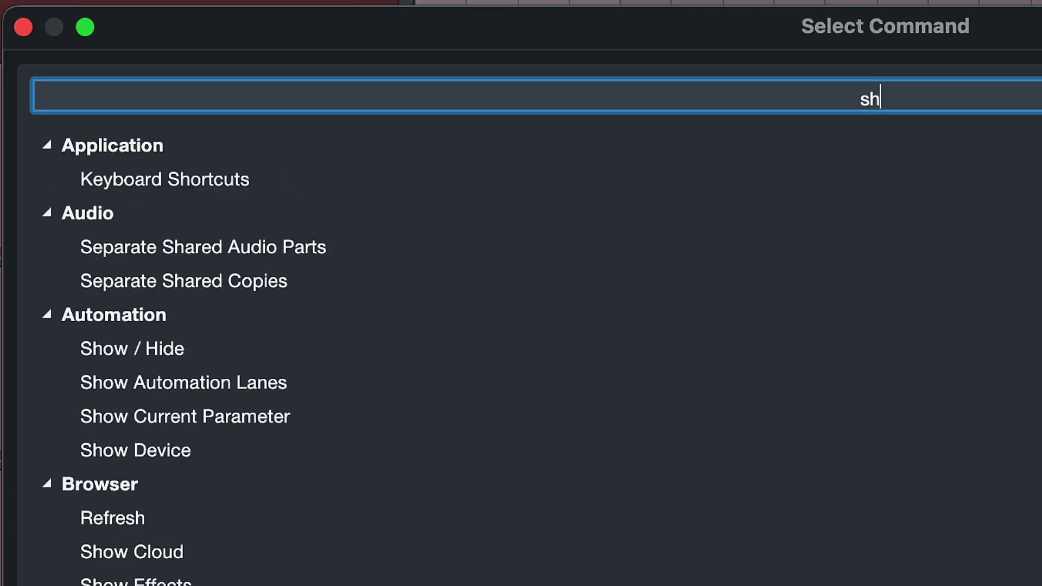
pyautogui.write(' onl')
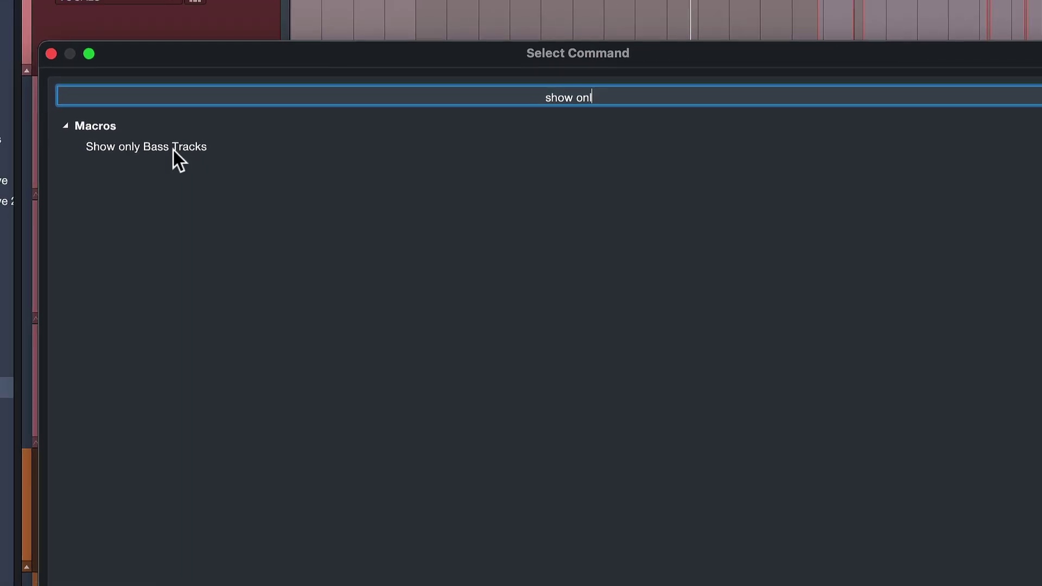
pyautogui.click(220, 180)
pyautogui.doubleClick(170, 145)
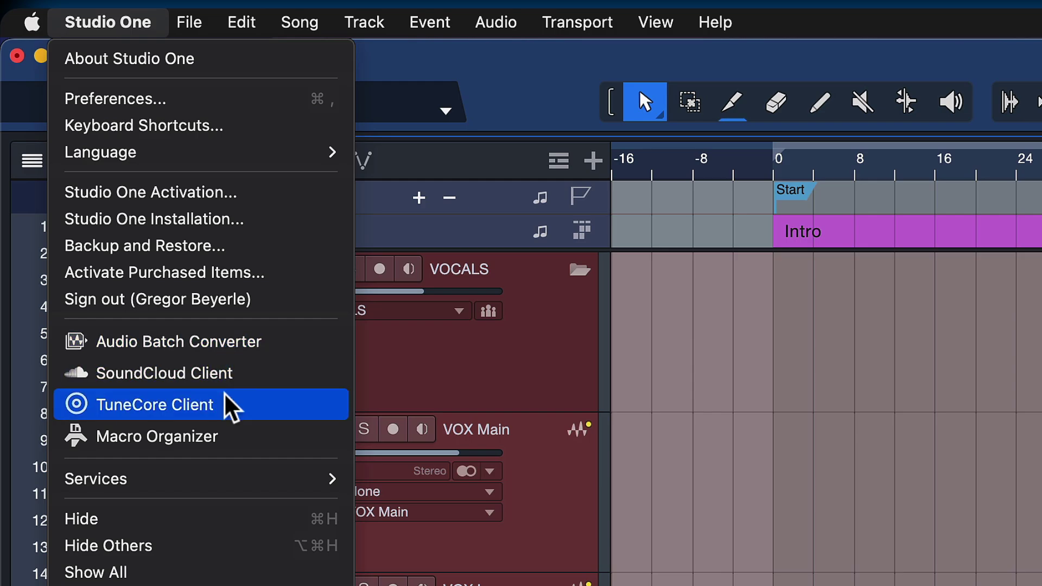
# - Create a new macro in the Macro Organizer and add the Filter Tracks command to it
pyautogui.click(216, 437)
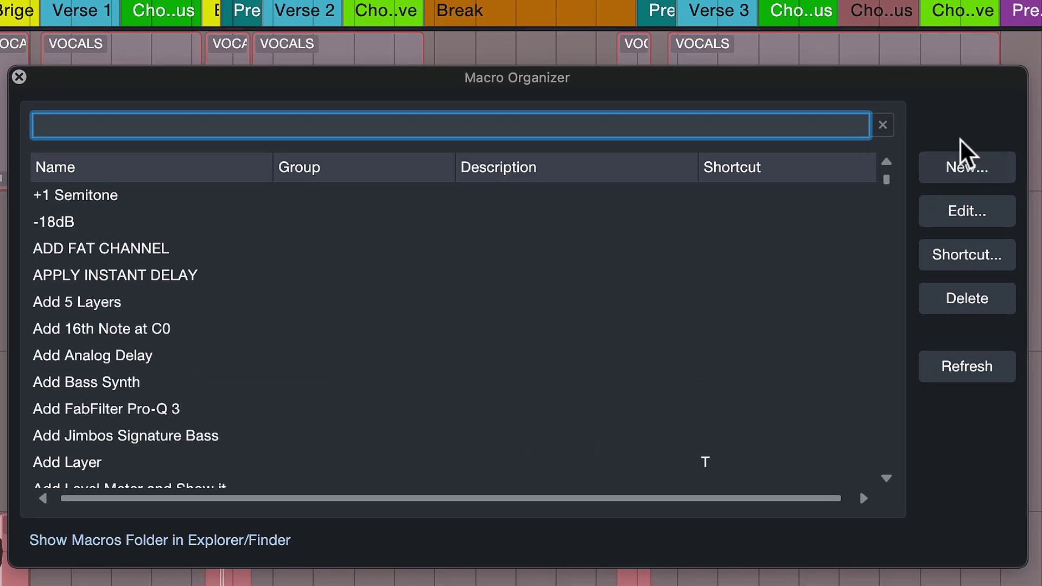
pyautogui.click(957, 170)
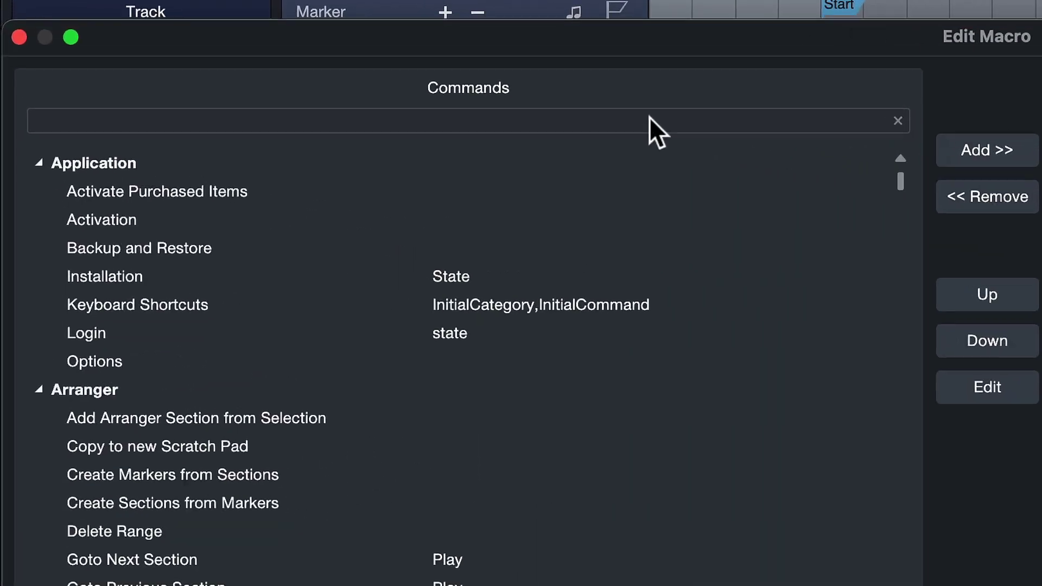
pyautogui.click(649, 121)
pyautogui.write('filter')
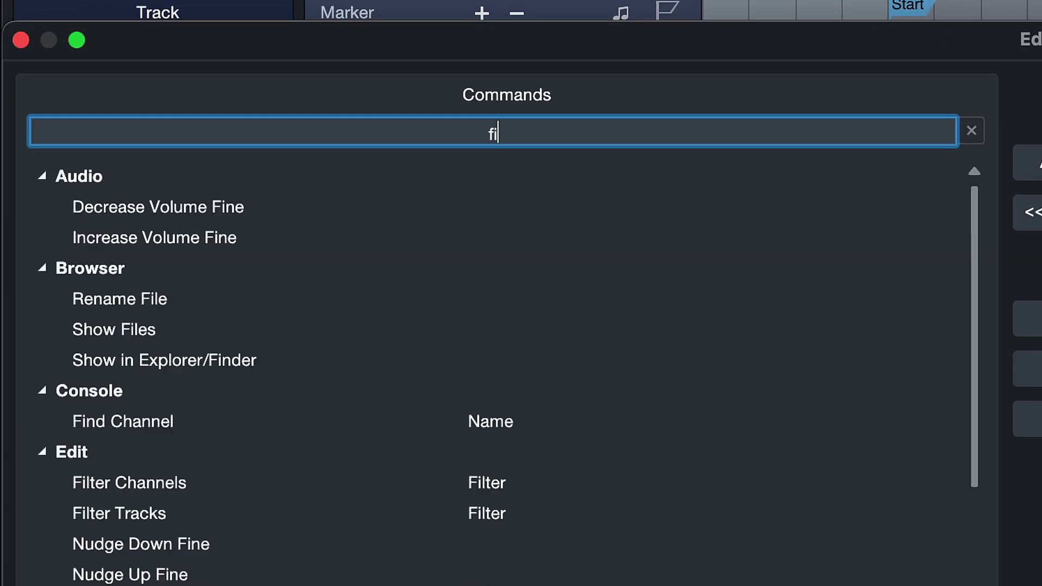
pyautogui.doubleClick(200, 237)
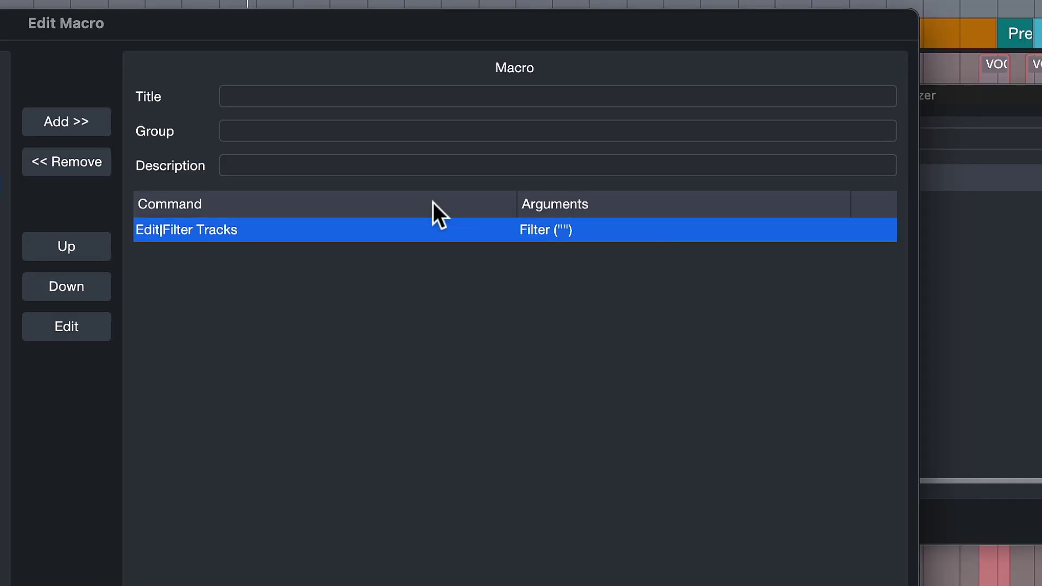
# - Set the Filter argument of the new macro's Filter Tracks command to "Vocals"
pyautogui.doubleClick(442, 233)
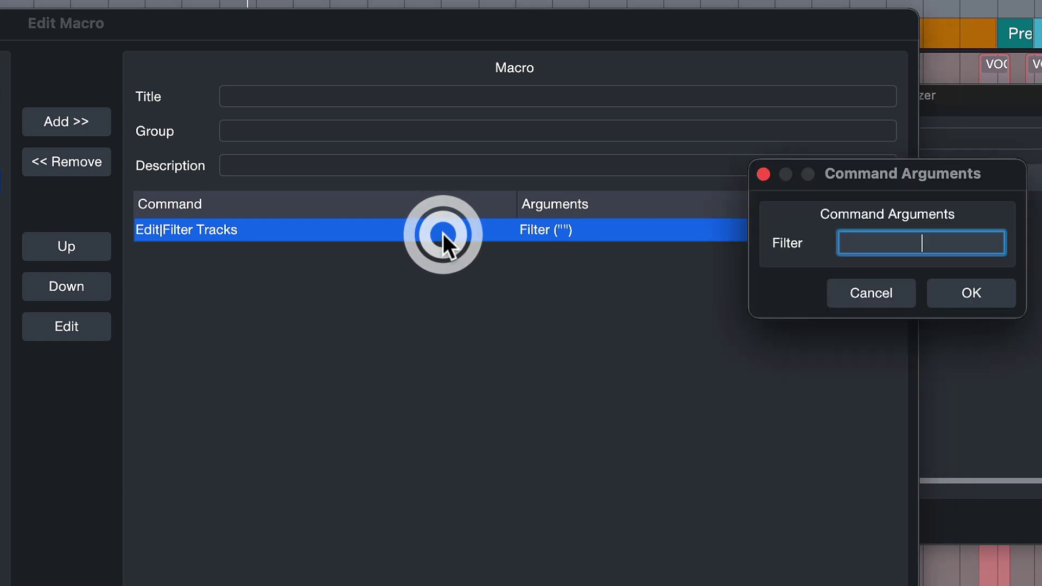
pyautogui.write('Vocals')
pyautogui.press('Return')
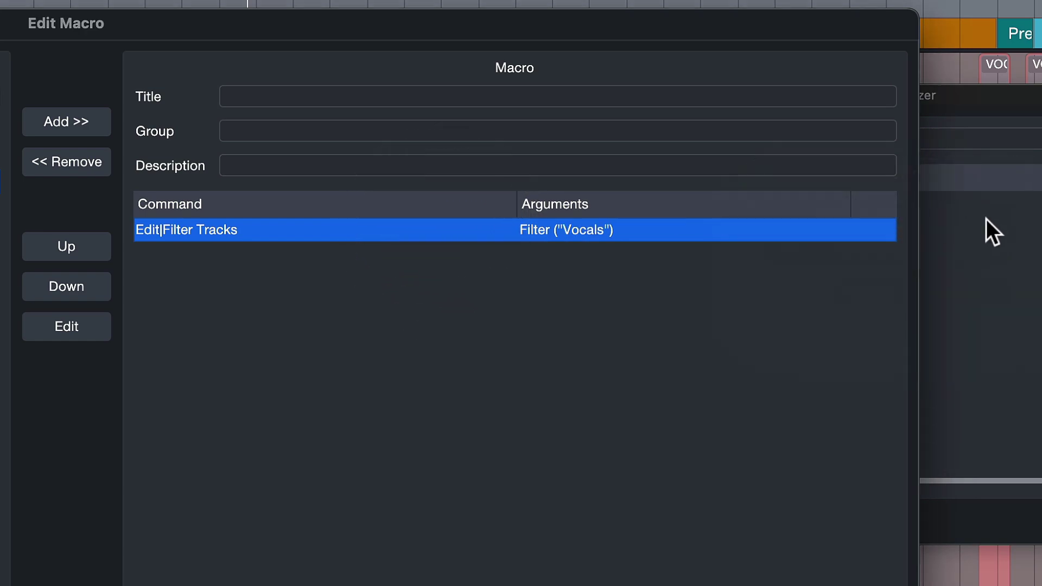
# - Title the macro "Show only Vocals" and save it
pyautogui.click(651, 88)
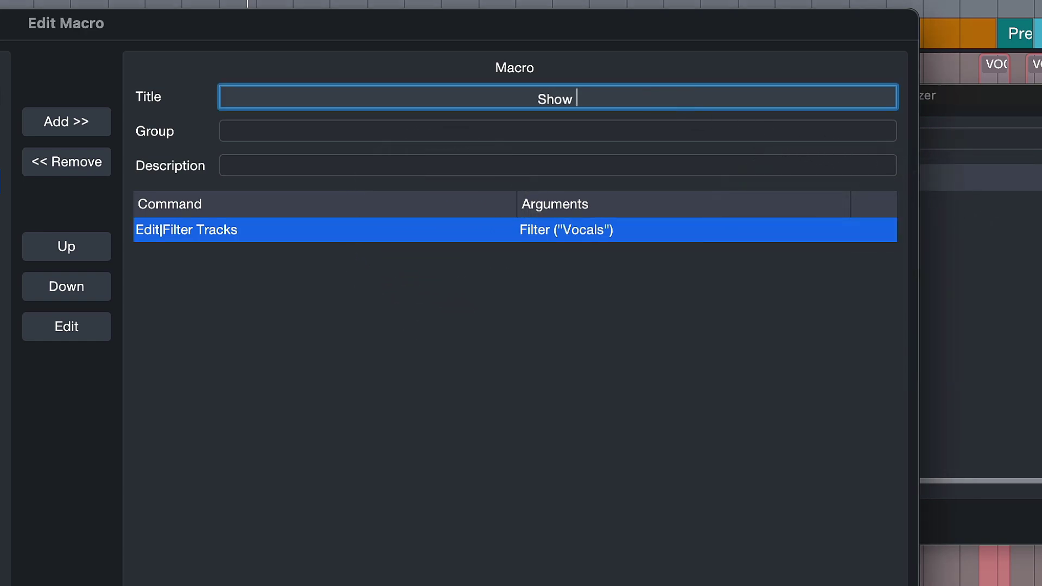
pyautogui.write('Show only Vocals')
pyautogui.press('Return')
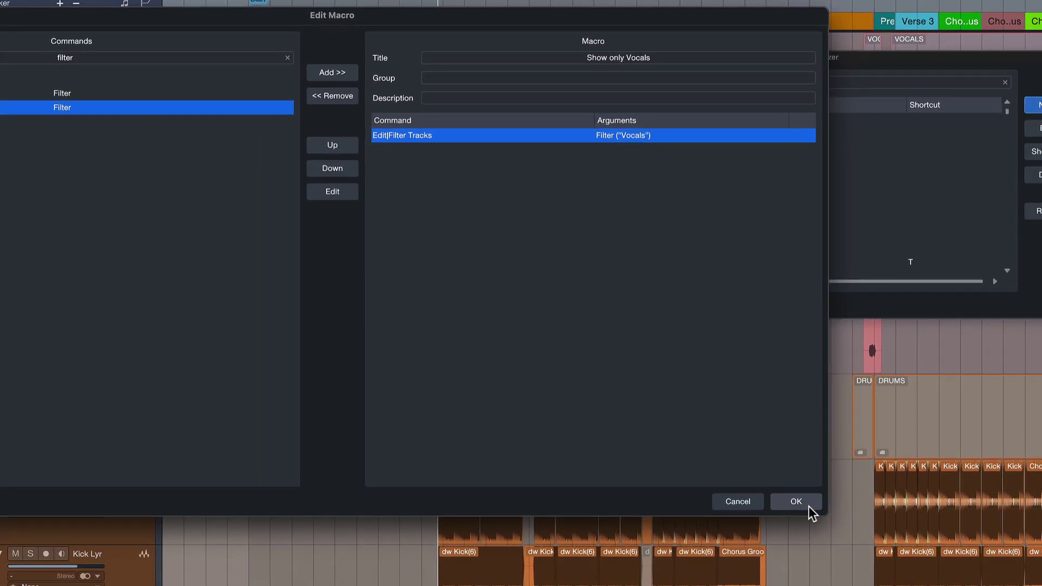
pyautogui.click(807, 509)
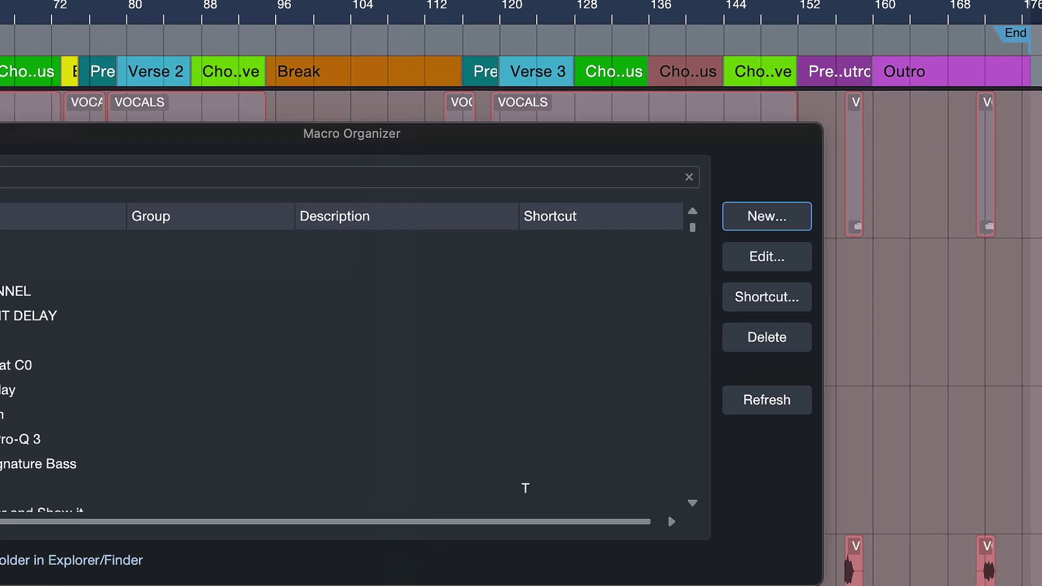
# - Start another new macro in the Macro Organizer
pyautogui.click(760, 225)
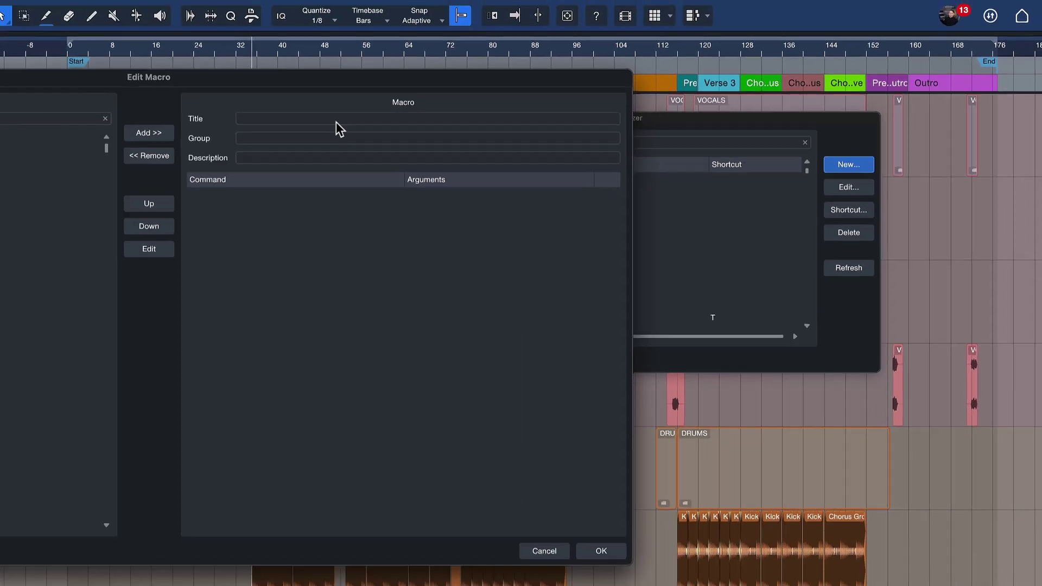